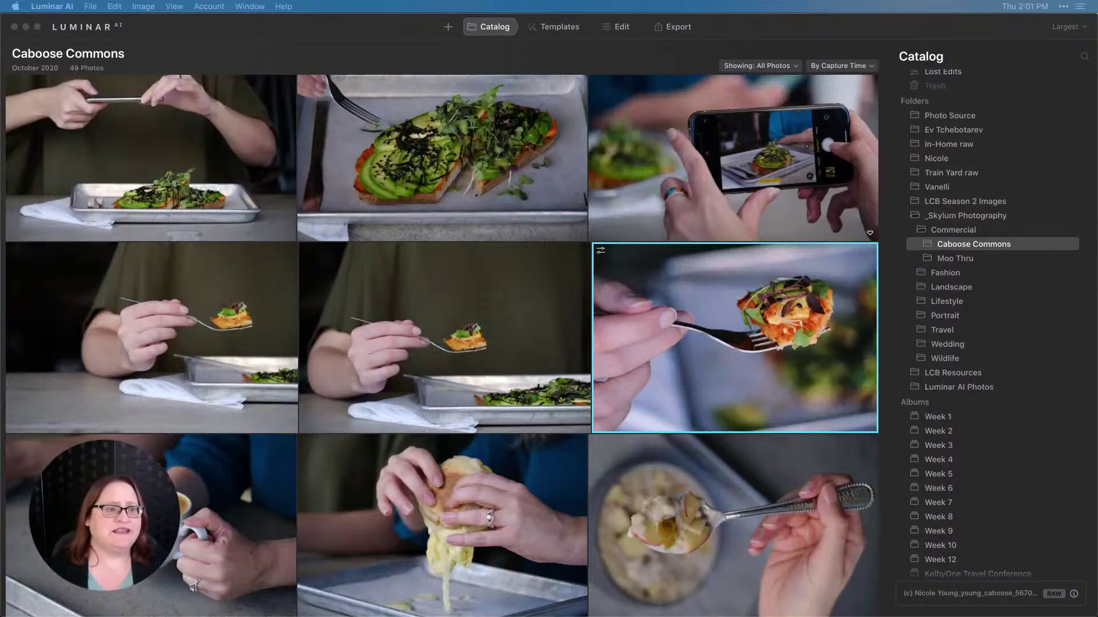
{"action": "scroll", "coordinate": [1006, 286], "scroll_direction": "down", "scroll_amount": 1}
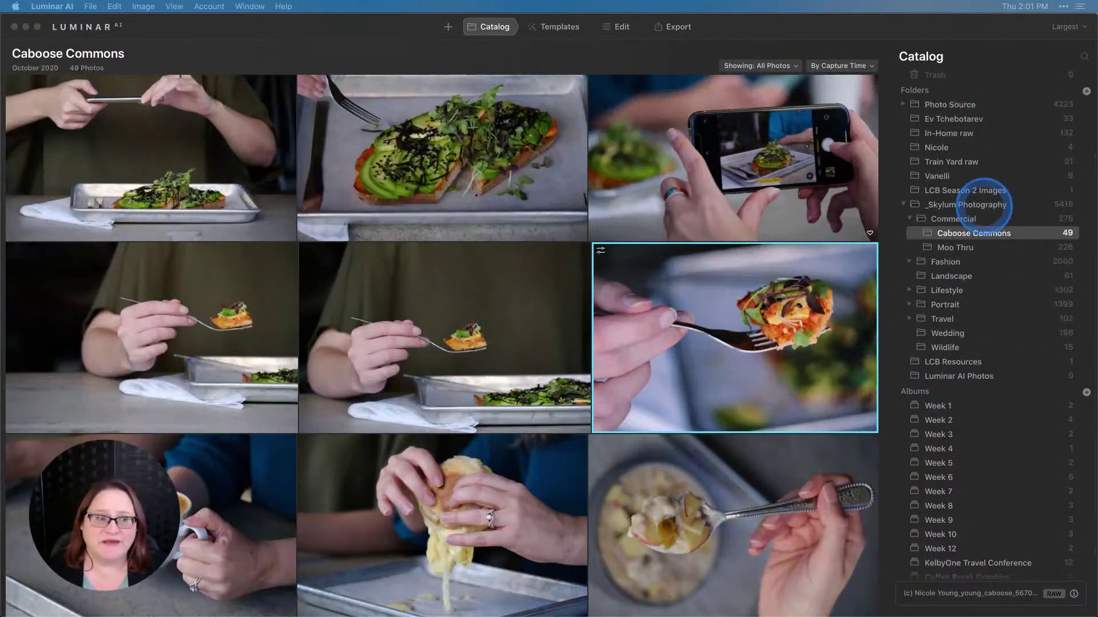
{"action": "scroll", "coordinate": [976, 240], "scroll_direction": "up", "scroll_amount": 3}
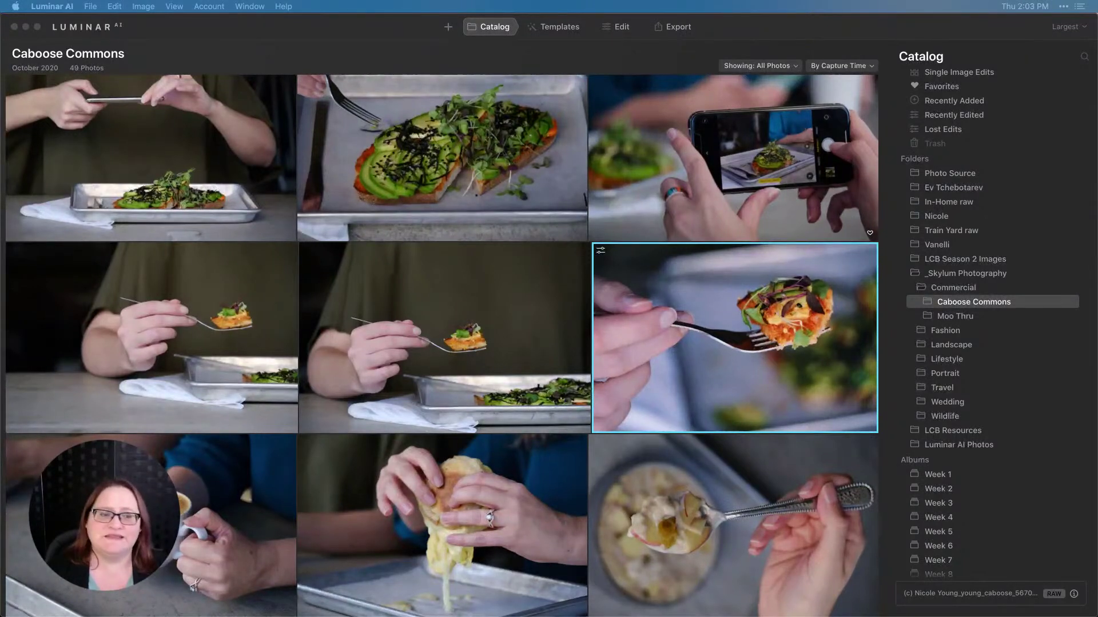
- Open the fork food photo on its own from the catalog
{"action": "double_click", "coordinate": [835, 327]}
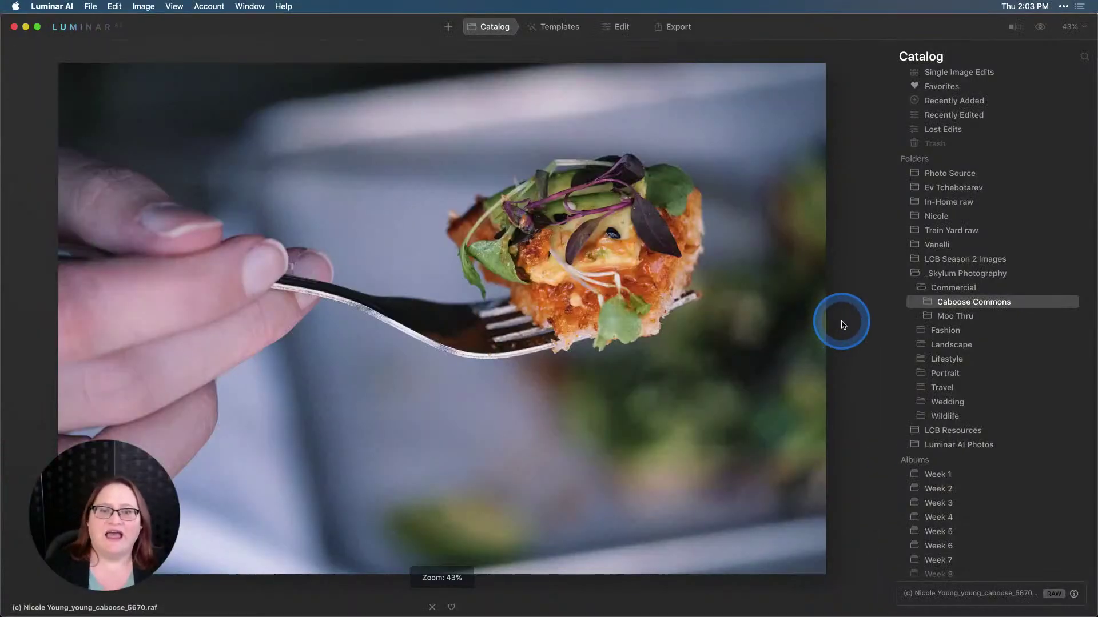
{"action": "left_click", "coordinate": [844, 328]}
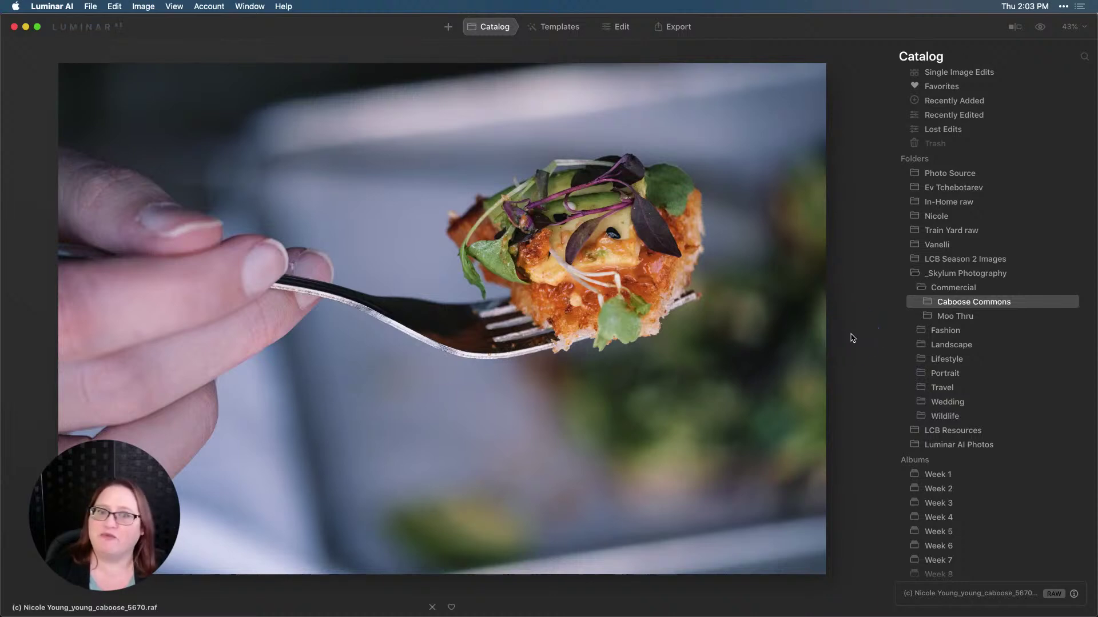
{"action": "left_click", "coordinate": [837, 337]}
{"action": "left_click", "coordinate": [836, 335]}
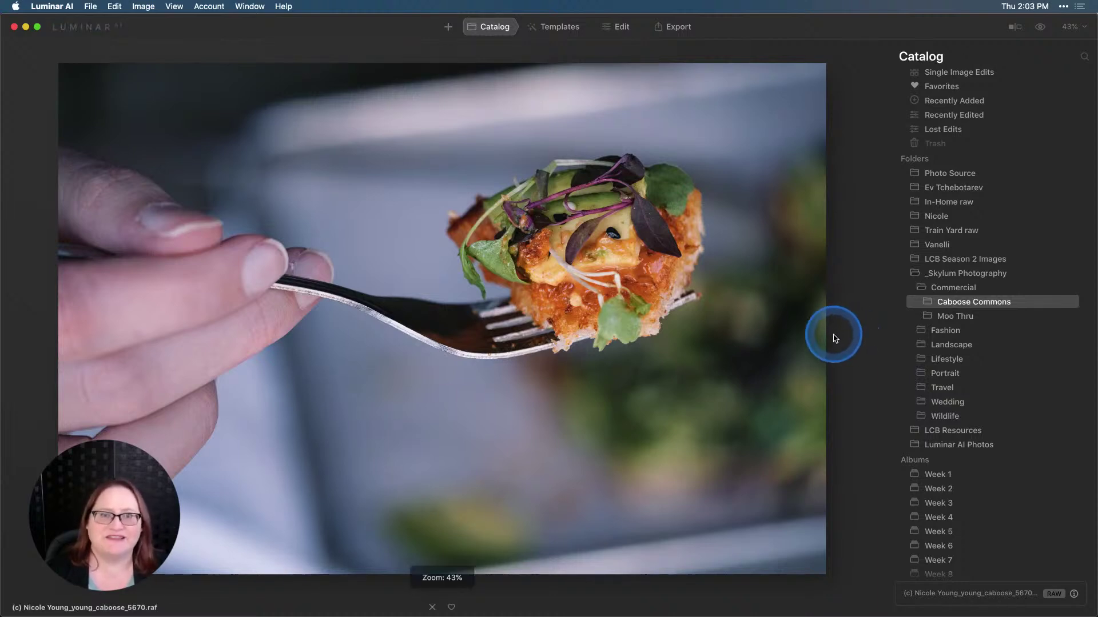
{"action": "left_click", "coordinate": [748, 256]}
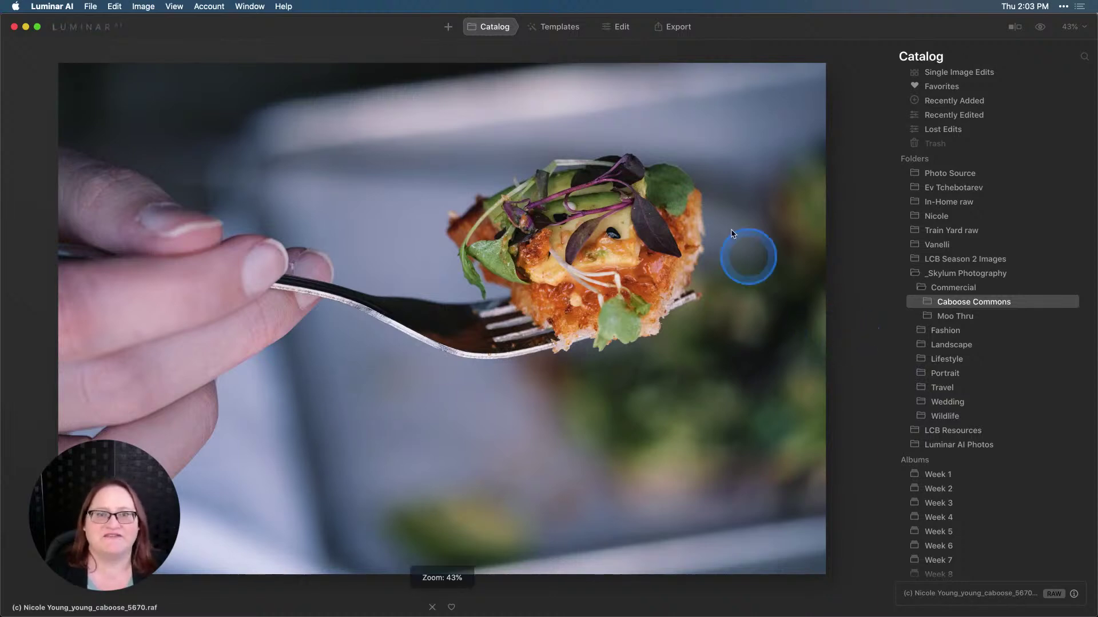
- Review the fork photo's edit history: Still Life templates and Exposure +0.40, then open Export
{"action": "left_click", "coordinate": [620, 32]}
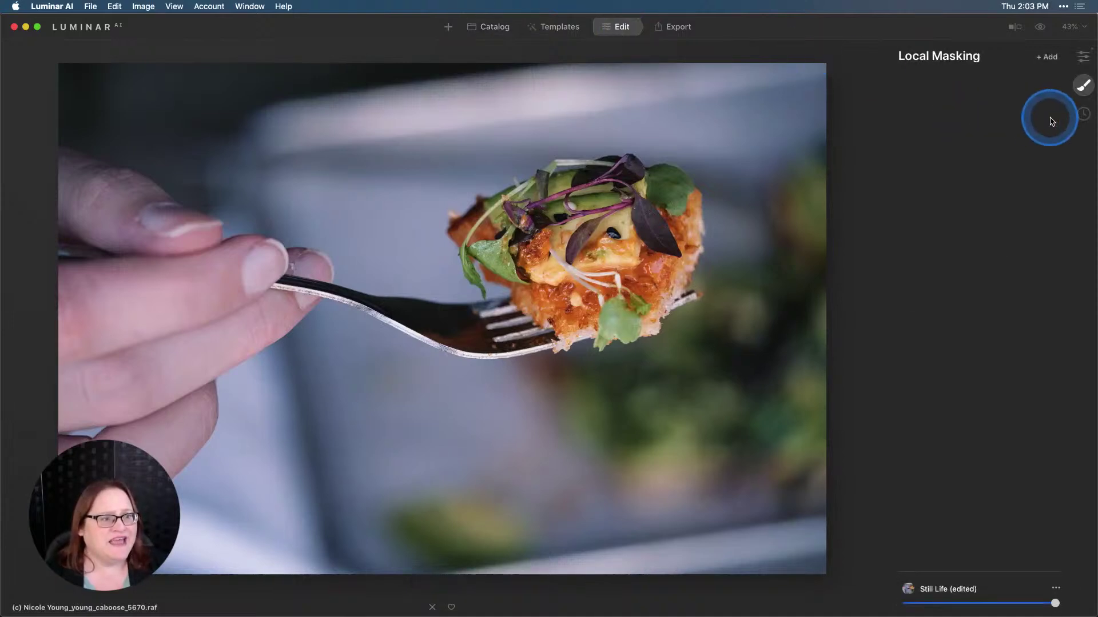
{"action": "left_click", "coordinate": [1082, 113]}
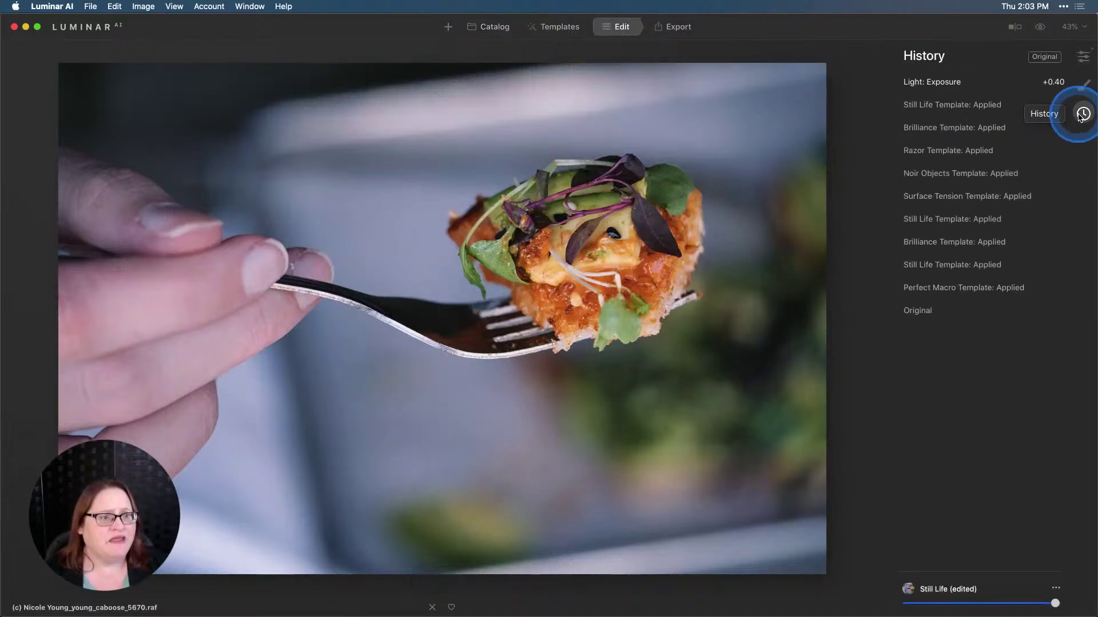
{"action": "left_click", "coordinate": [957, 90]}
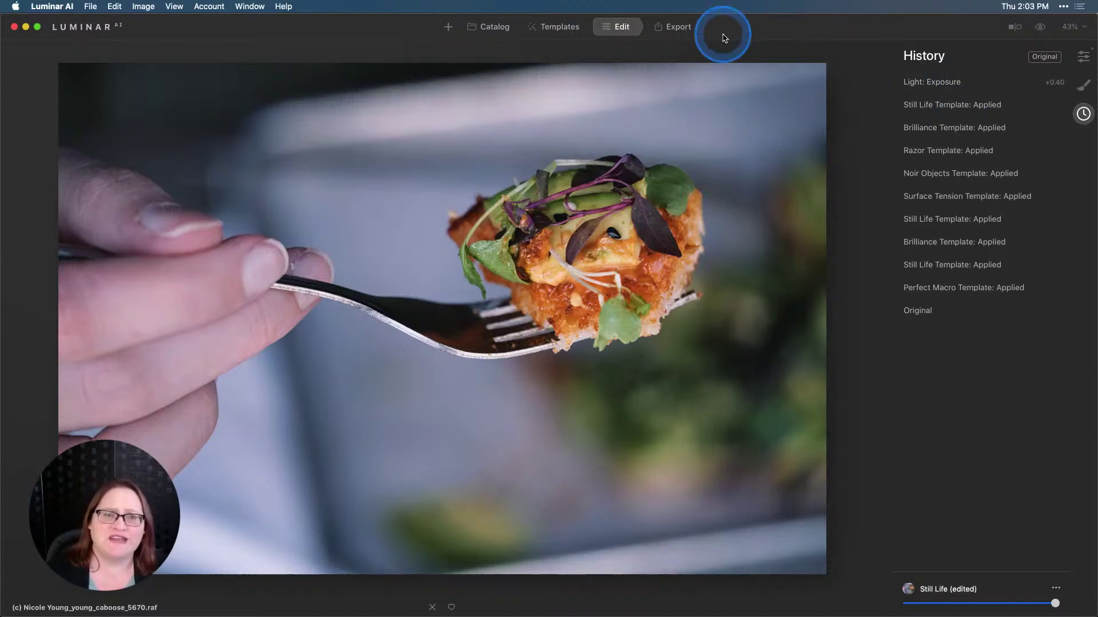
- Review the Save to Disk settings (JPEG, sRGB, quality 100) and close the dialog
{"action": "left_click", "coordinate": [697, 34]}
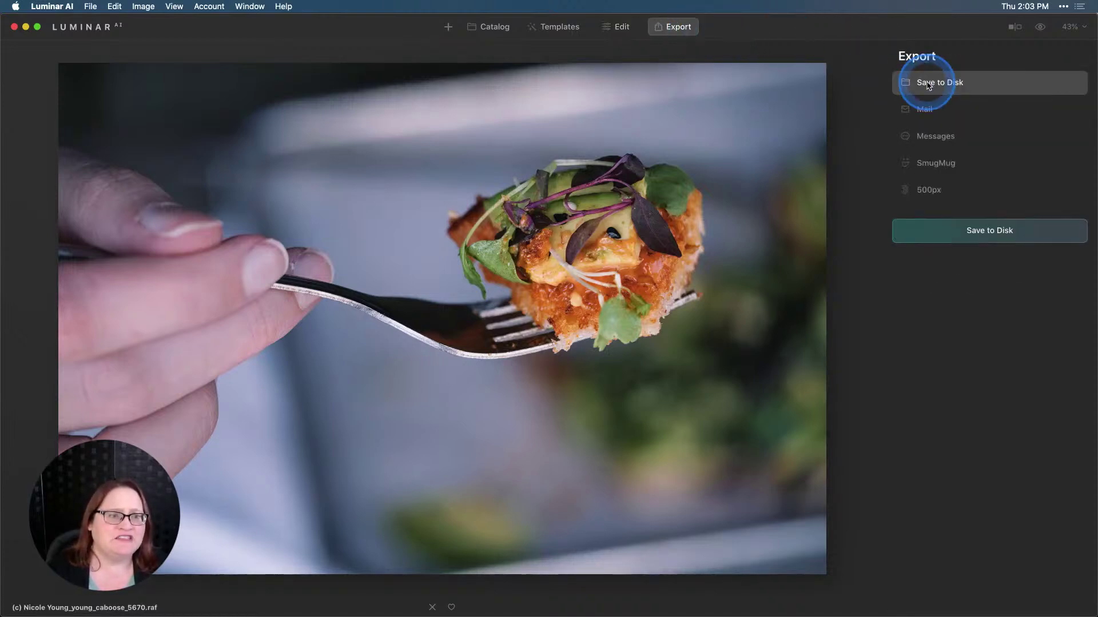
{"action": "left_click", "coordinate": [960, 227]}
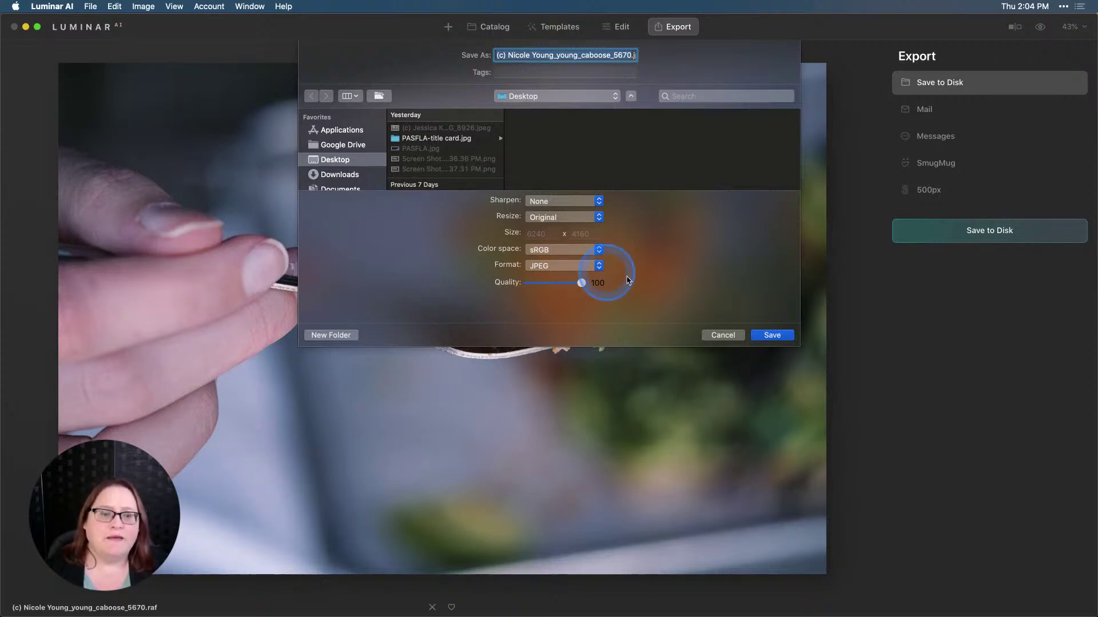
{"action": "left_click", "coordinate": [717, 336]}
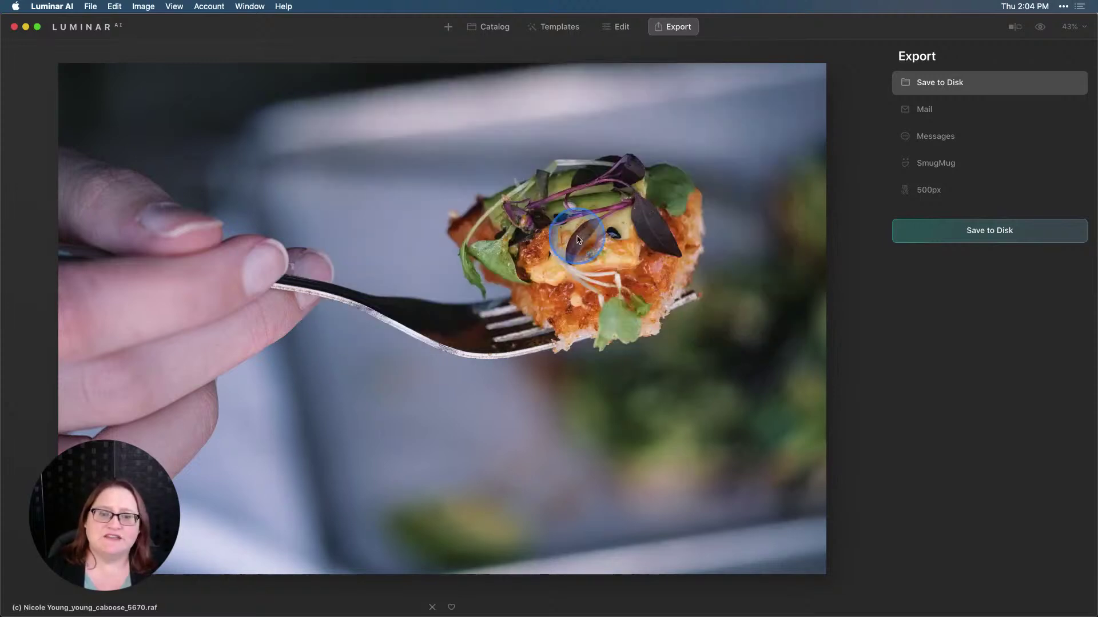
- Reveal the fork photo's original raw file in Finder via its context menu
{"action": "right_click", "coordinate": [566, 216]}
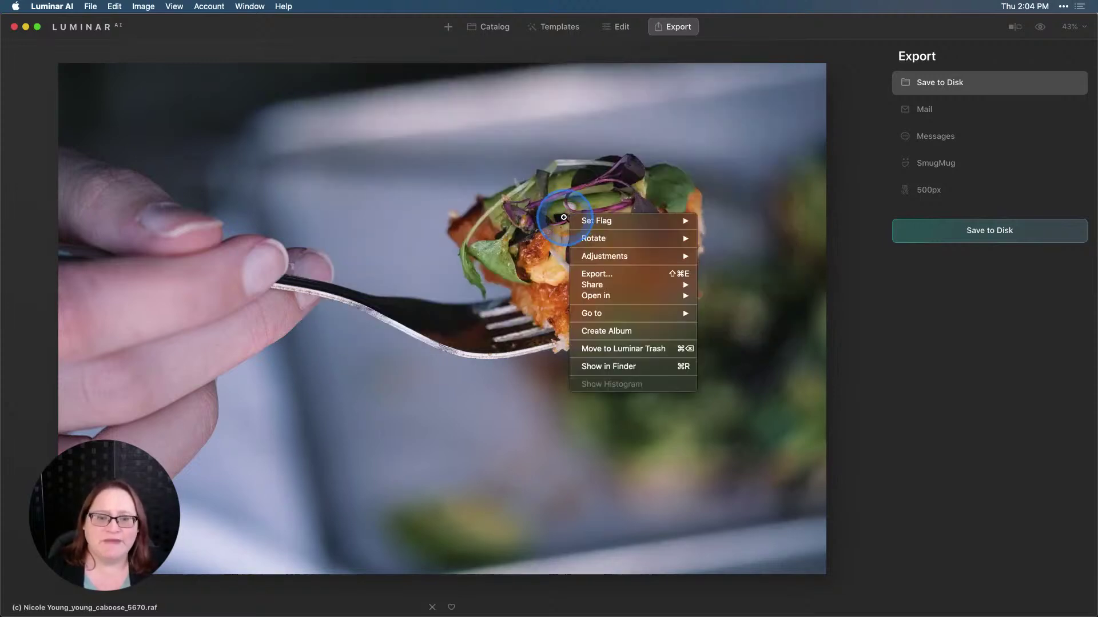
{"action": "left_click", "coordinate": [617, 371]}
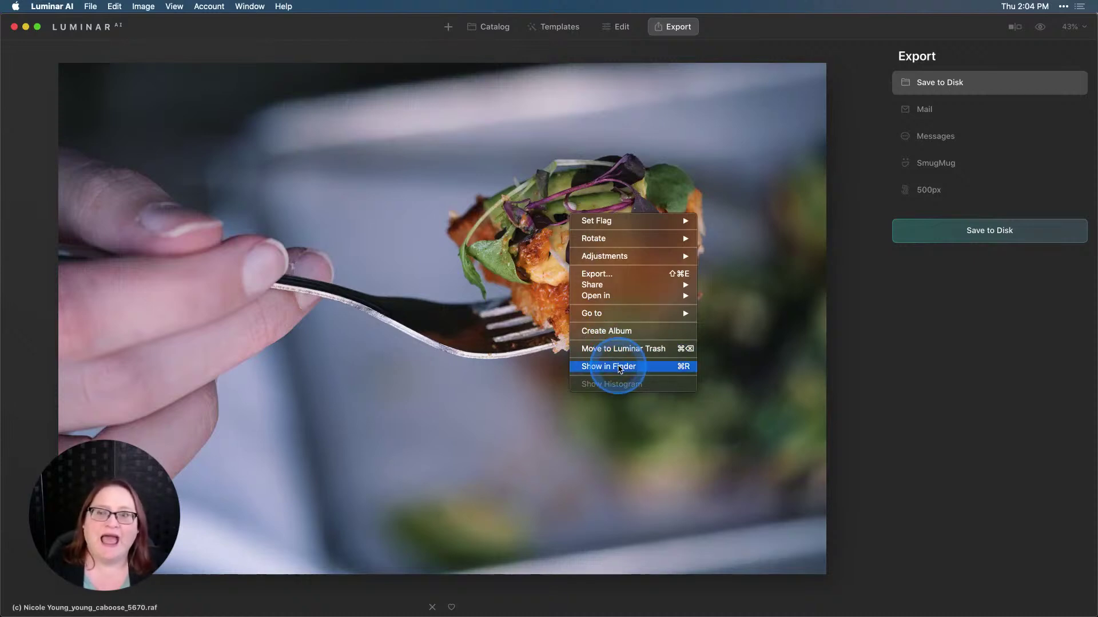
{"action": "left_click", "coordinate": [441, 289]}
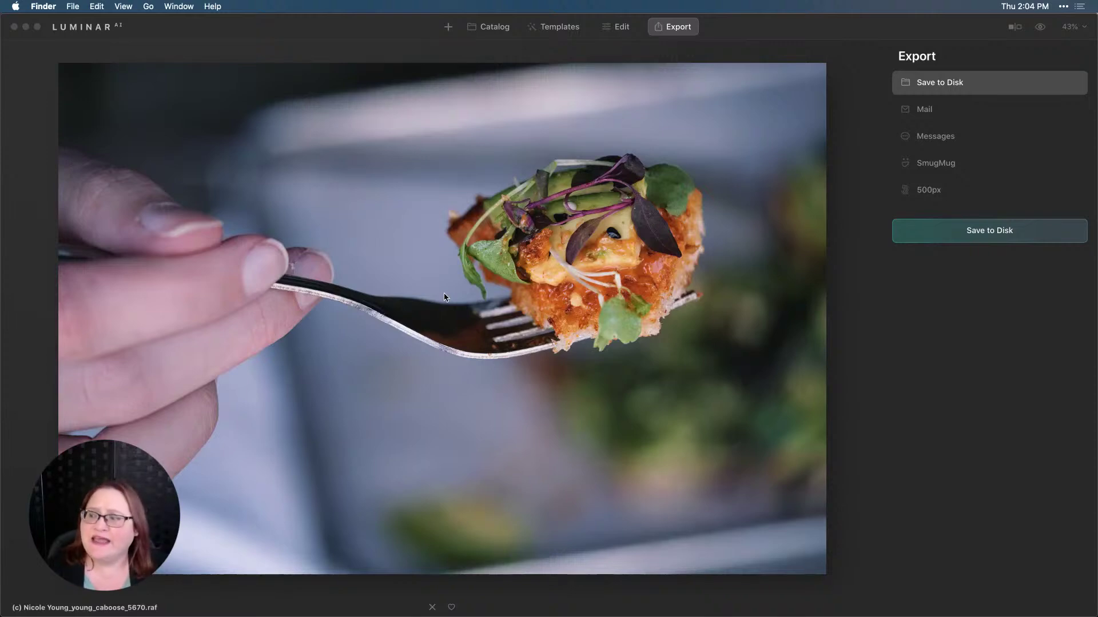
- Check the 56.3 MB 5670.raf file in Caboose Commons, then return to Luminar AI
{"action": "left_click", "coordinate": [394, 302]}
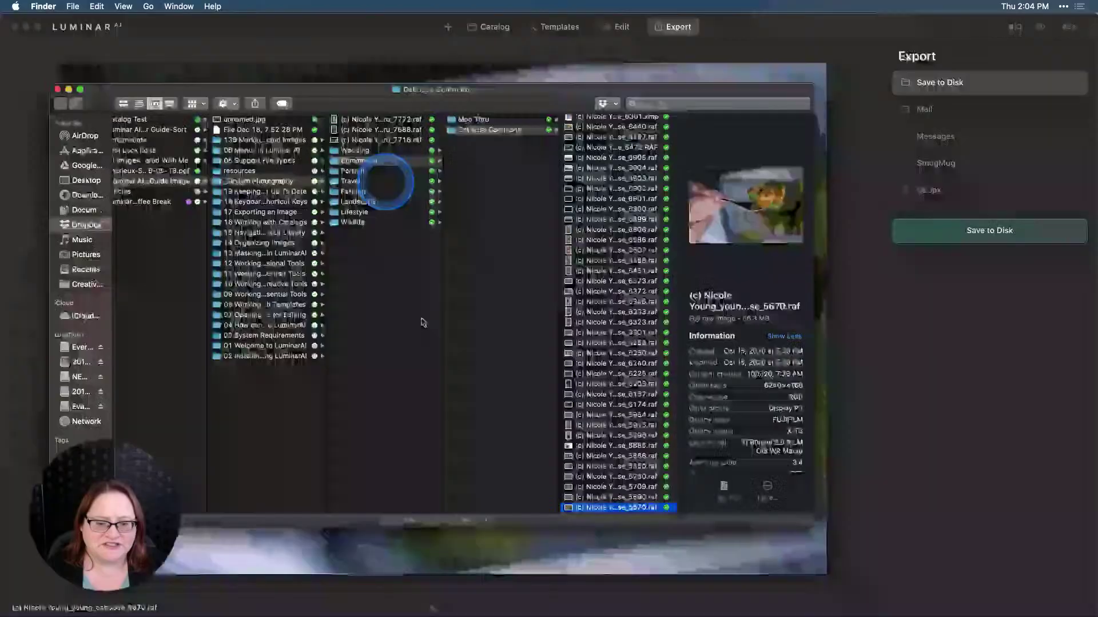
{"action": "left_click", "coordinate": [608, 508]}
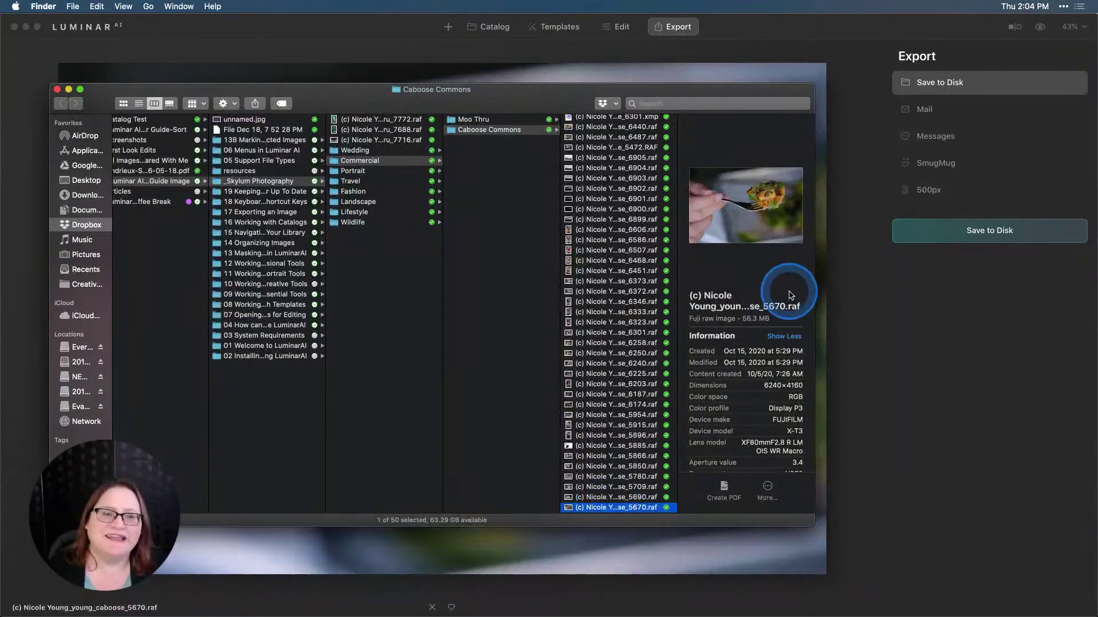
{"action": "left_click", "coordinate": [226, 69]}
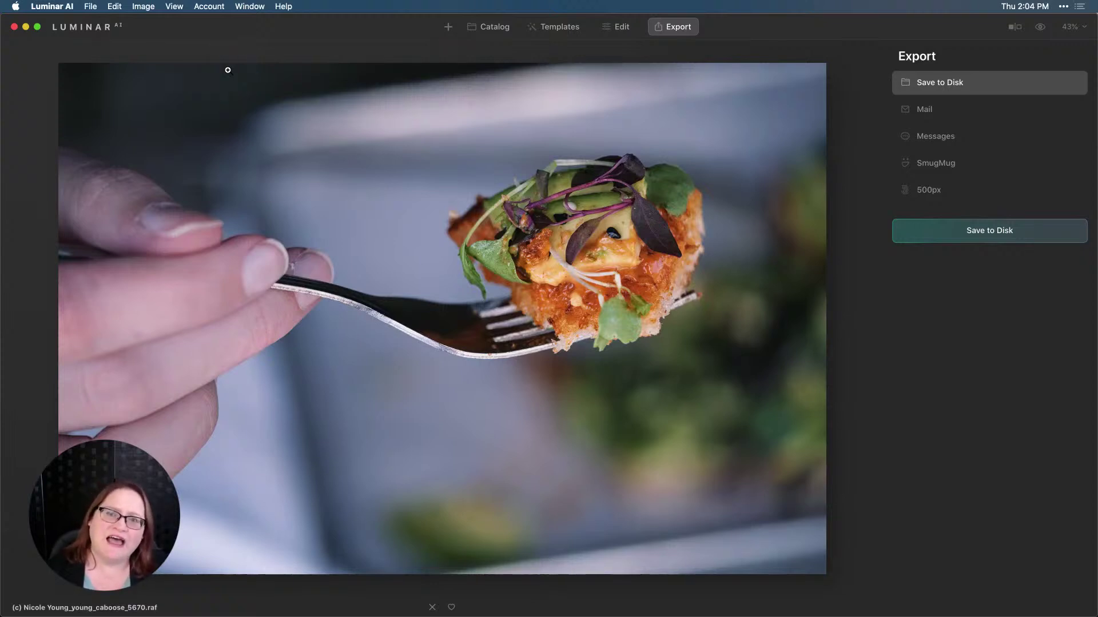
- Go back to the Caboose Commons catalog grid of 49 photos
{"action": "mouse_move", "coordinate": [243, 81]}
{"action": "left_mouse_down"}
{"action": "mouse_move", "coordinate": [261, 91]}
{"action": "mouse_move", "coordinate": [317, 222]}
{"action": "left_mouse_up"}
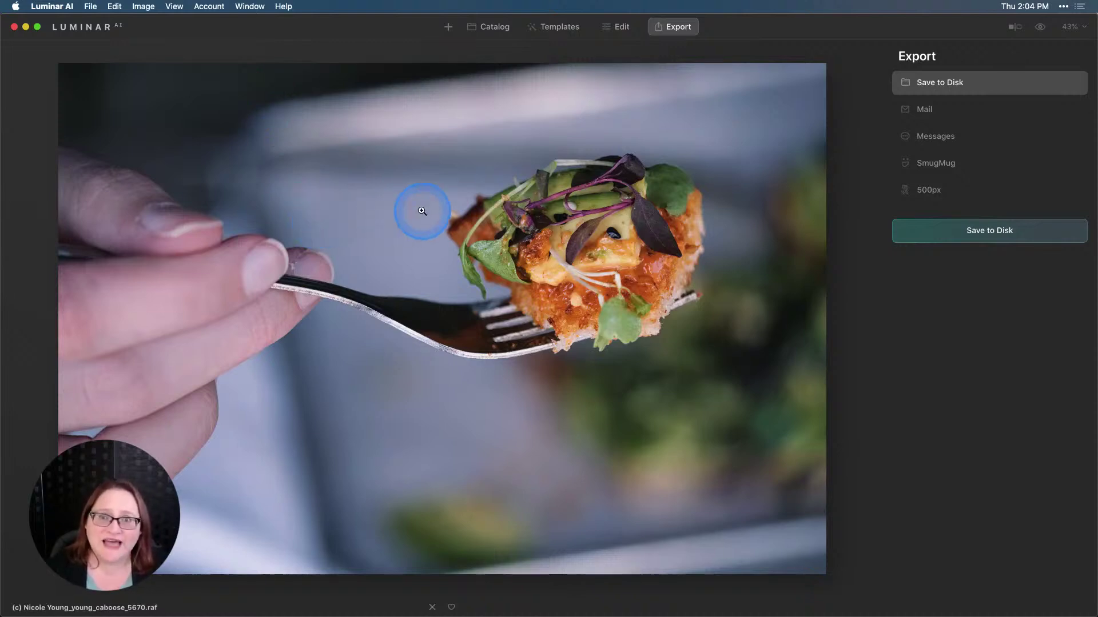
{"action": "left_click", "coordinate": [499, 31]}
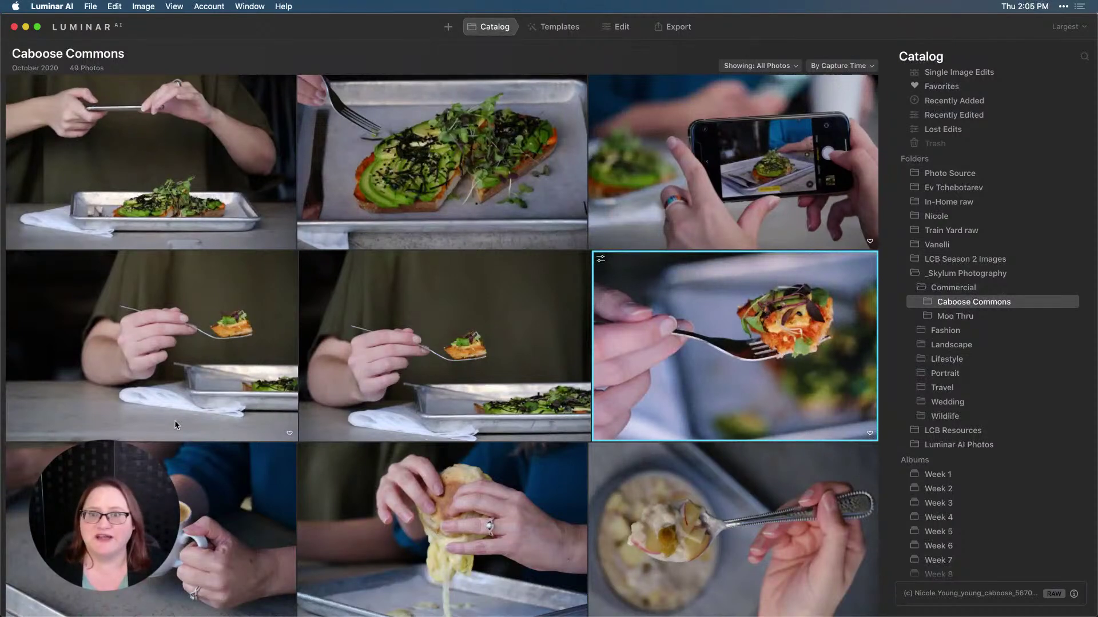
{"action": "left_click", "coordinate": [351, 104]}
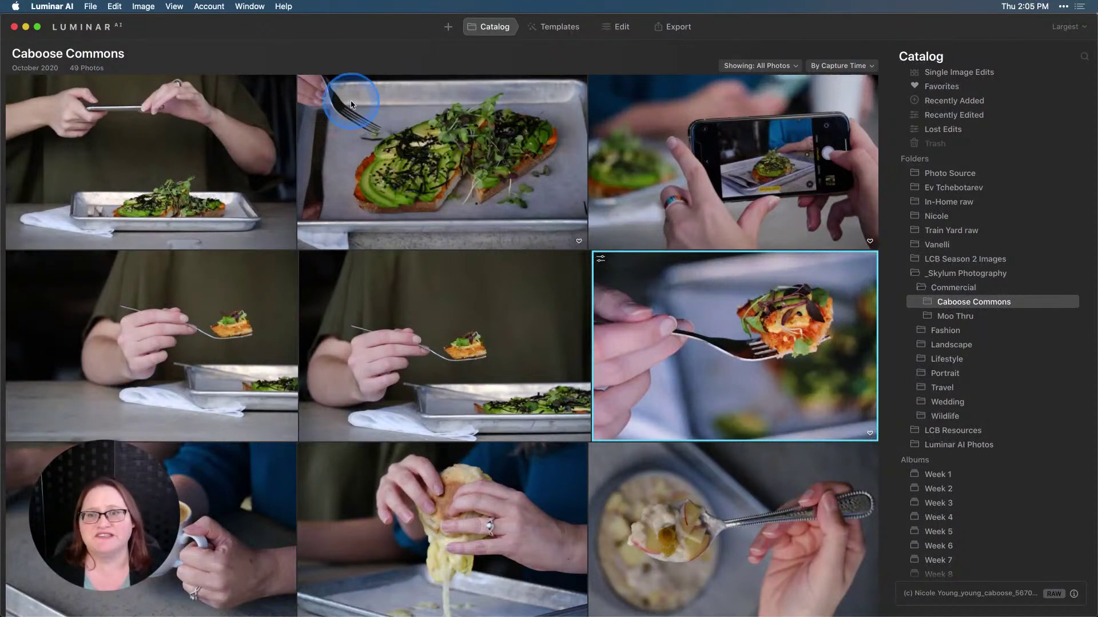
{"action": "left_click", "coordinate": [448, 27]}
{"action": "left_click", "coordinate": [426, 82]}
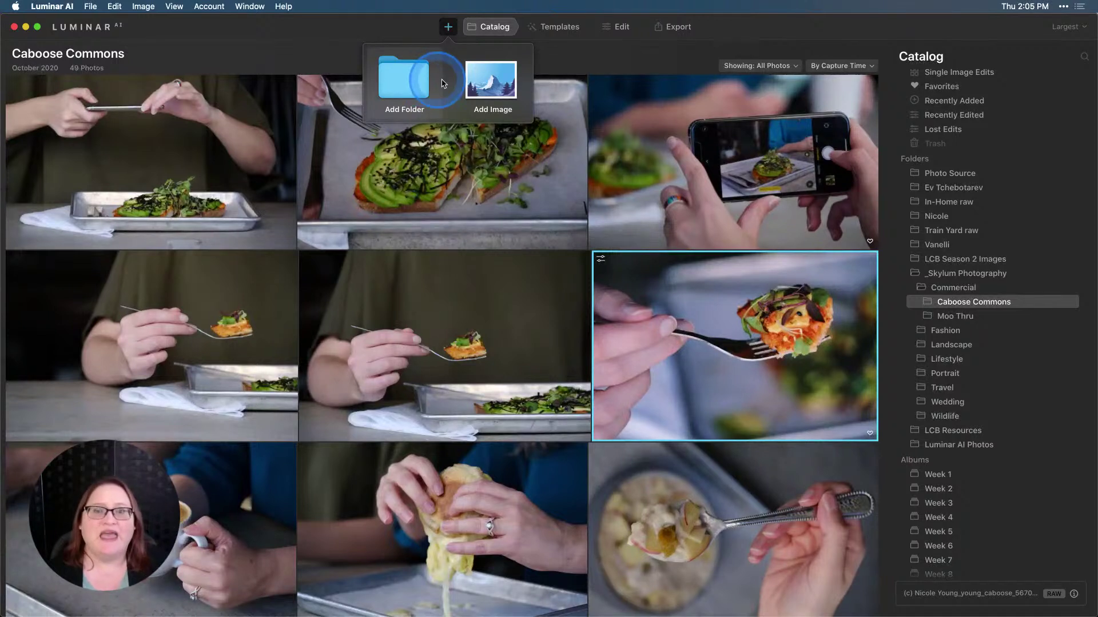
{"action": "left_click", "coordinate": [556, 68]}
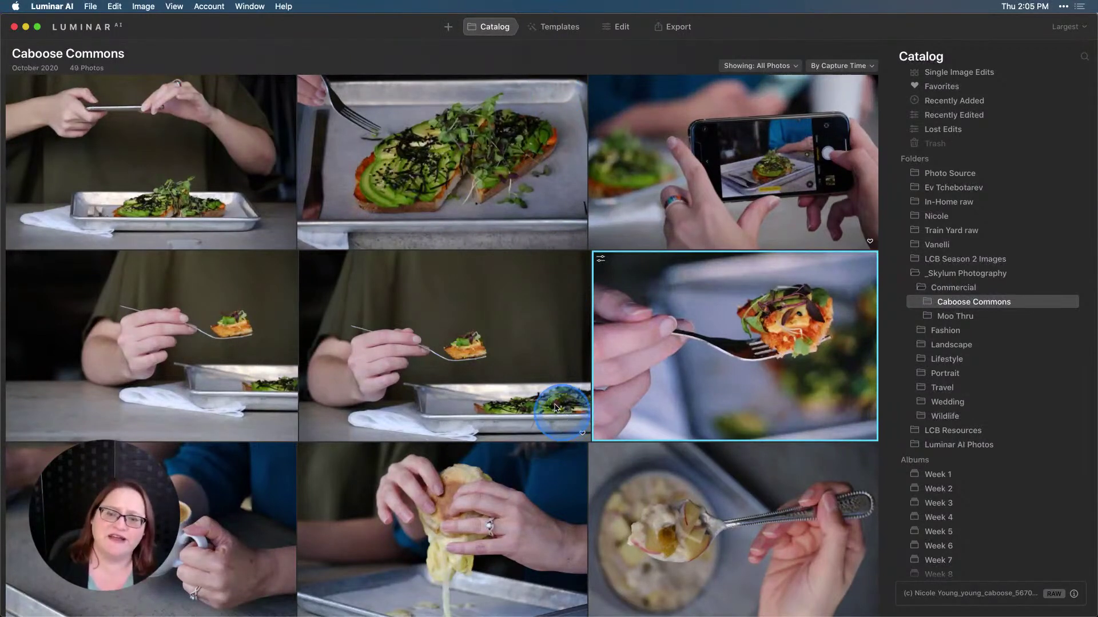
- Open the edited fork photo thumbnail in large single-image view
{"action": "double_click", "coordinate": [691, 344]}
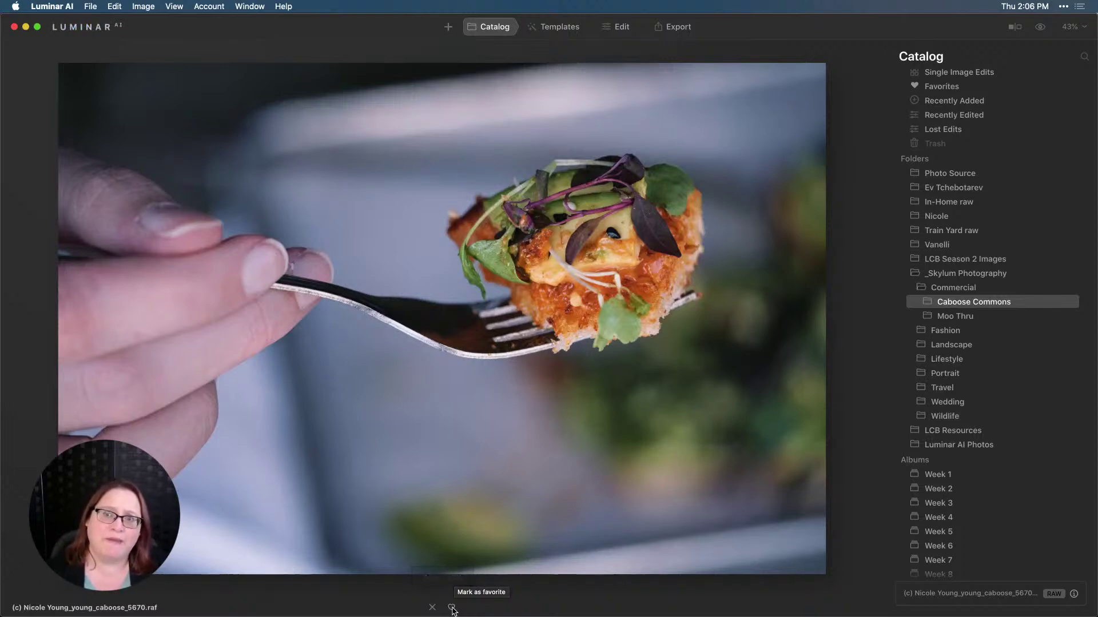
{"action": "mouse_move", "coordinate": [452, 609]}
{"action": "left_mouse_down"}
{"action": "mouse_move", "coordinate": [444, 502]}
{"action": "mouse_move", "coordinate": [473, 558]}
{"action": "mouse_move", "coordinate": [496, 560]}
{"action": "mouse_move", "coordinate": [567, 520]}
{"action": "left_mouse_up"}
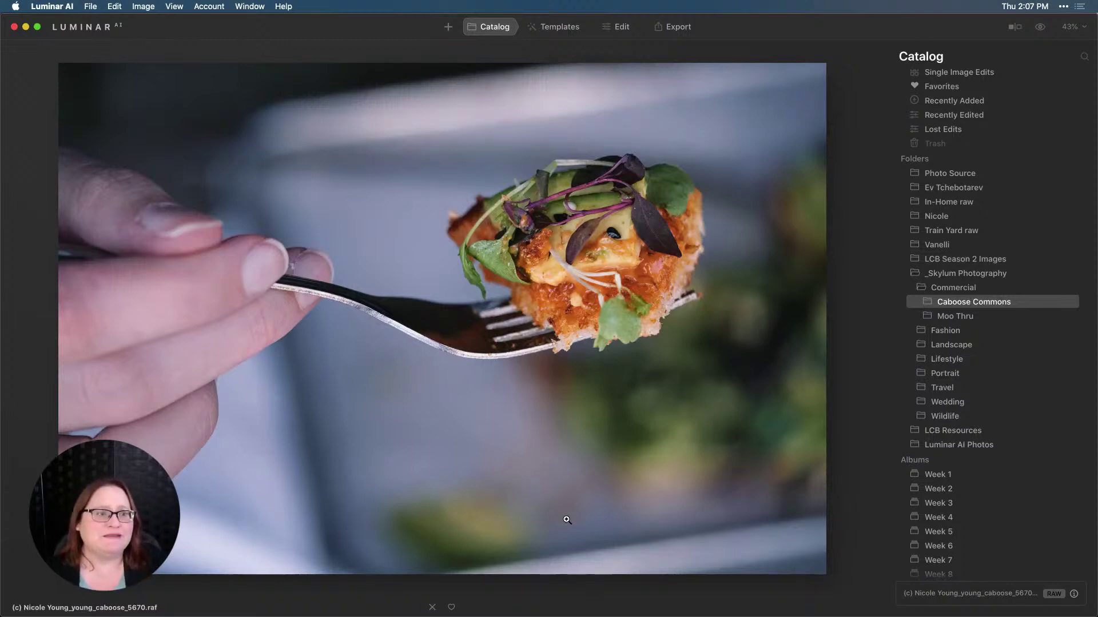
- Show the Lost Edits collection with its puffin and city skyline photos
{"action": "left_click", "coordinate": [944, 135]}
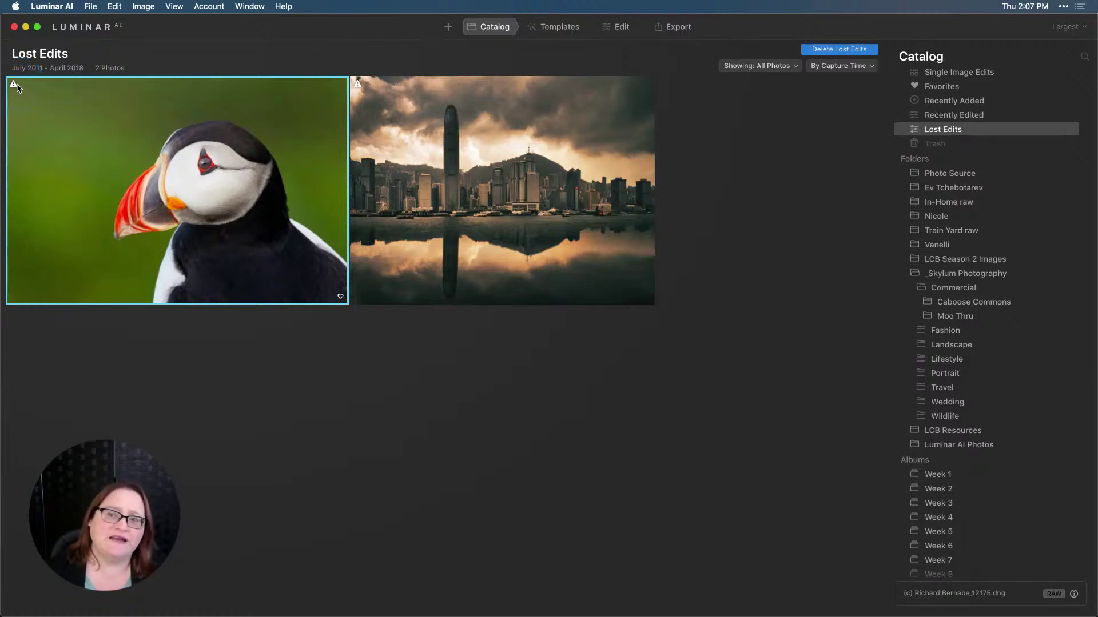
{"action": "left_click", "coordinate": [17, 86]}
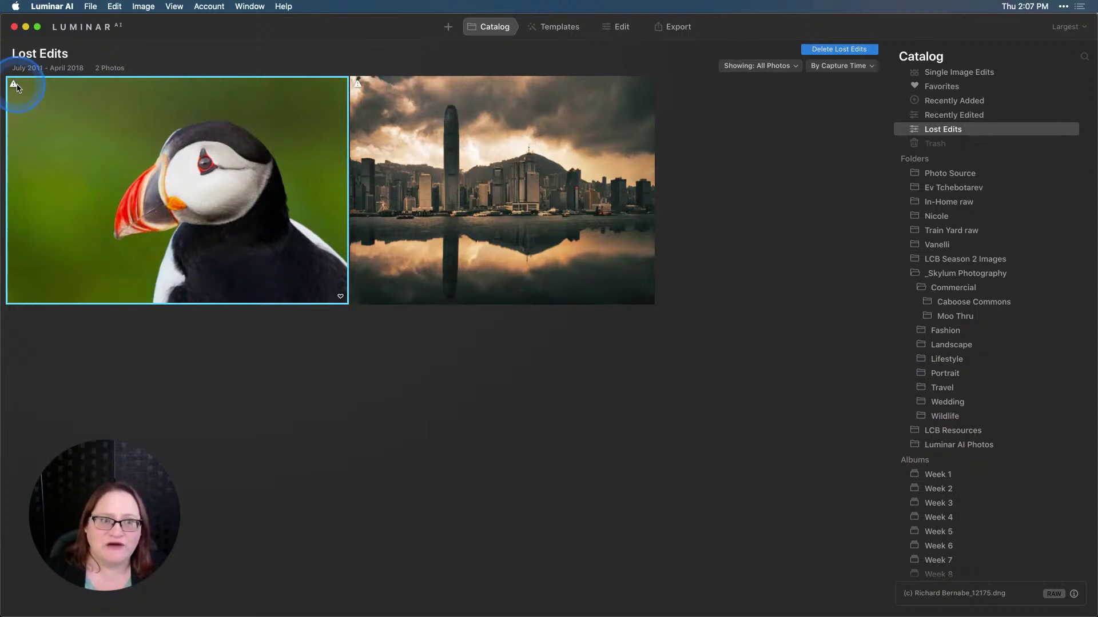
{"action": "mouse_move", "coordinate": [17, 87]}
{"action": "left_mouse_down"}
{"action": "mouse_move", "coordinate": [568, 142]}
{"action": "mouse_move", "coordinate": [737, 132]}
{"action": "mouse_move", "coordinate": [834, 44]}
{"action": "mouse_move", "coordinate": [860, 50]}
{"action": "left_mouse_up"}
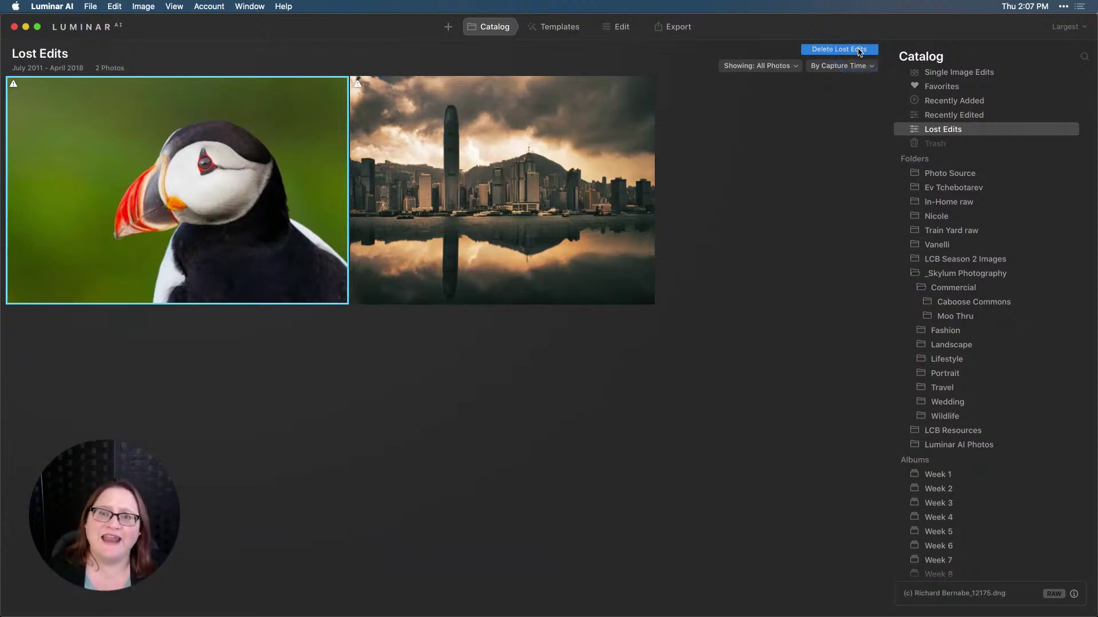
{"action": "mouse_move", "coordinate": [720, 107]}
{"action": "left_mouse_down"}
{"action": "mouse_move", "coordinate": [521, 175]}
{"action": "mouse_move", "coordinate": [539, 180]}
{"action": "mouse_move", "coordinate": [583, 294]}
{"action": "left_mouse_up"}
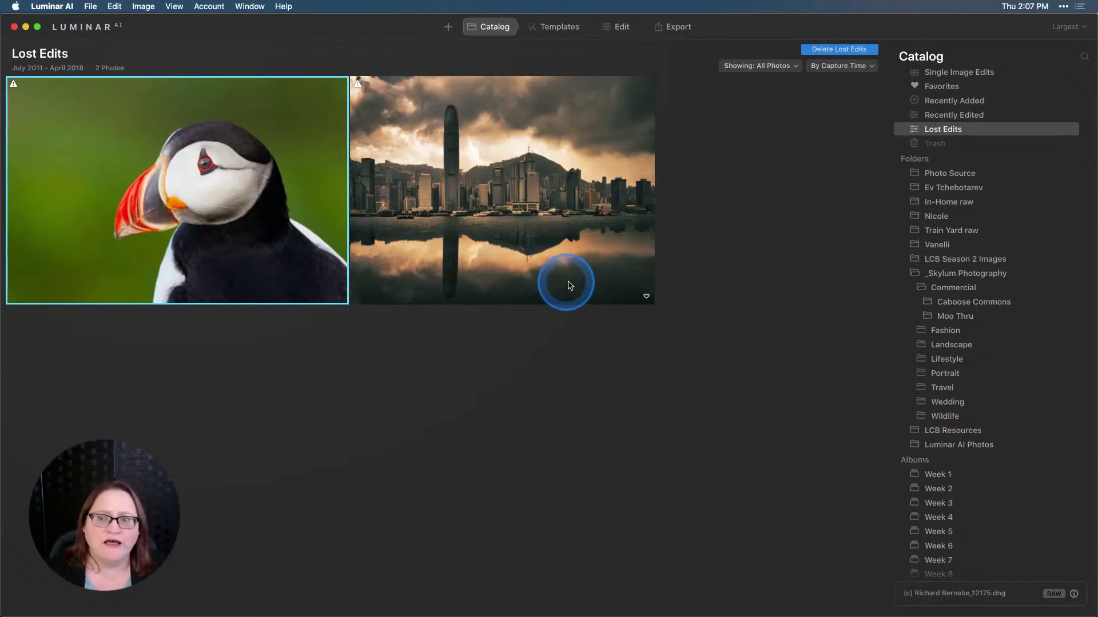
- Bring up the puffin photo's Locate Image and Delete options
{"action": "right_click", "coordinate": [281, 193]}
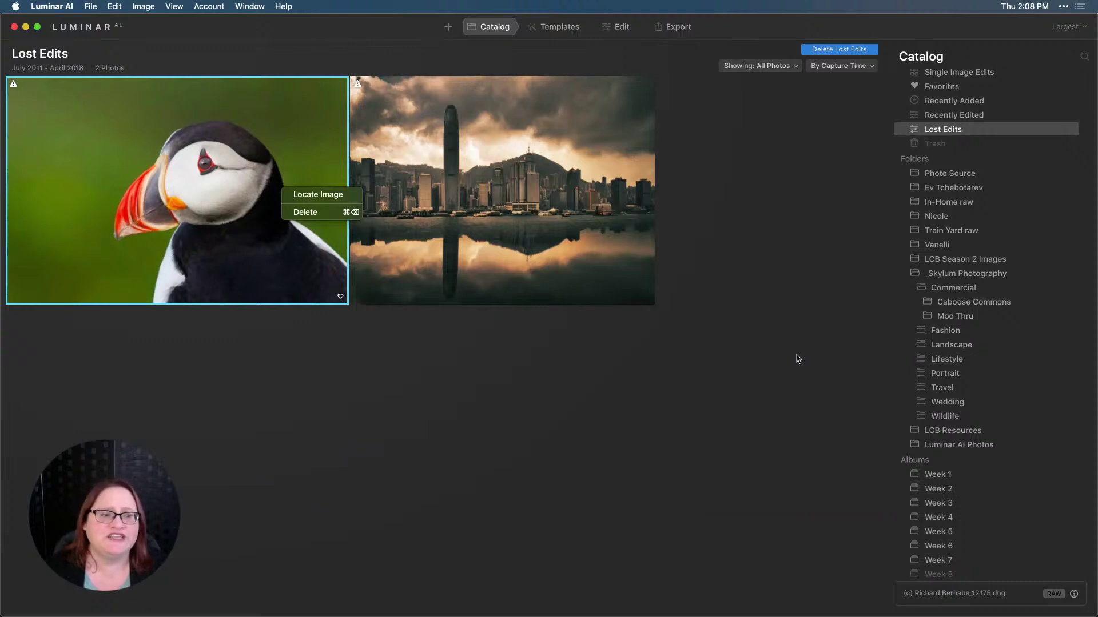
{"action": "left_click", "coordinate": [953, 275]}
{"action": "right_click", "coordinate": [953, 275]}
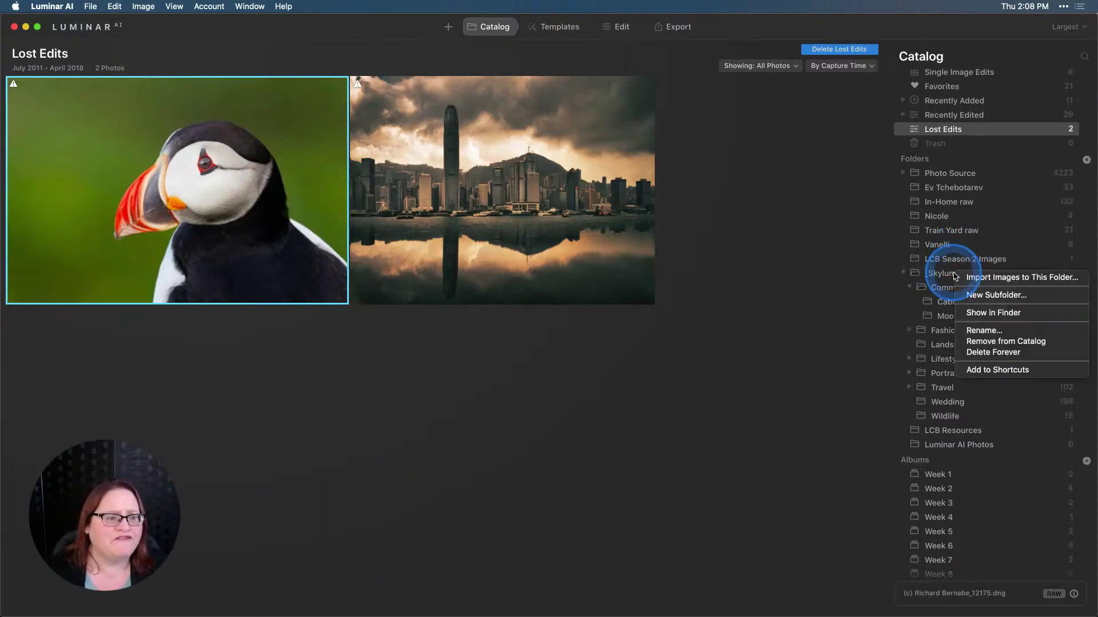
{"action": "left_click", "coordinate": [987, 336]}
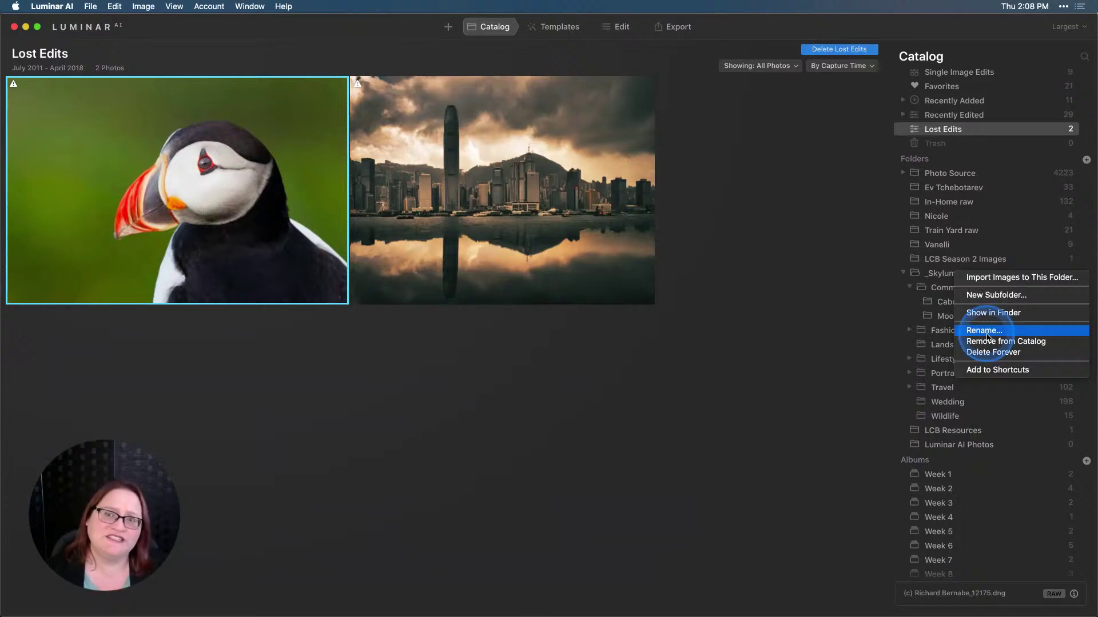
{"action": "left_click", "coordinate": [995, 335]}
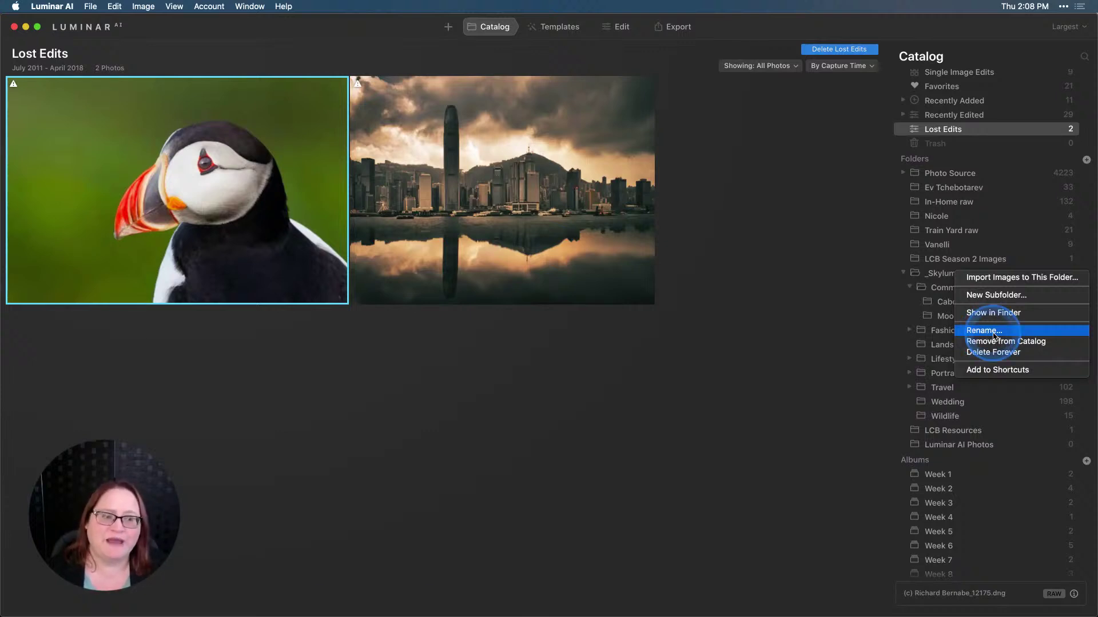
{"action": "left_click", "coordinate": [997, 335]}
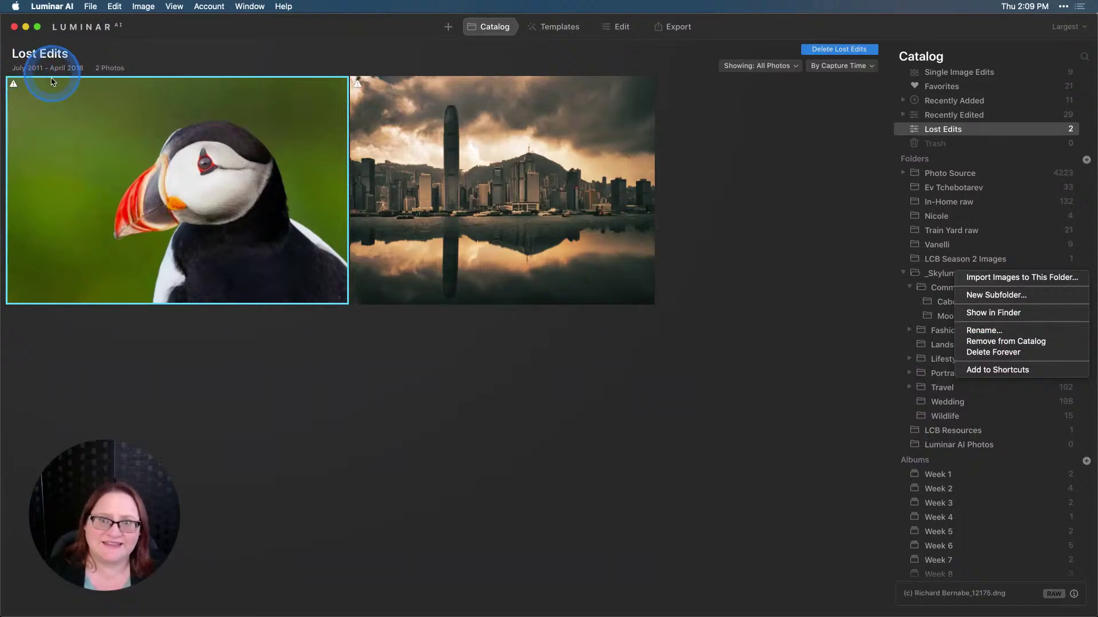
{"action": "left_click", "coordinate": [500, 395]}
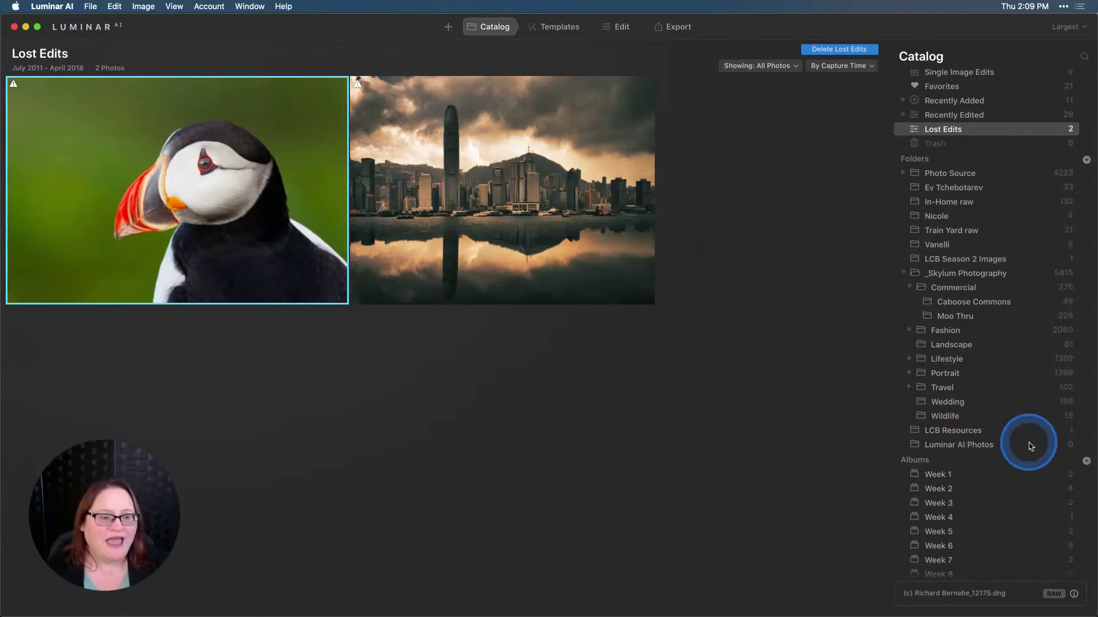
- Scroll the Catalog sidebar down to reveal albums through Week 13 and Week 14
{"action": "scroll", "coordinate": [1008, 457], "scroll_direction": "down", "scroll_amount": 2}
{"action": "scroll", "coordinate": [1008, 457], "scroll_direction": "down", "scroll_amount": 3}
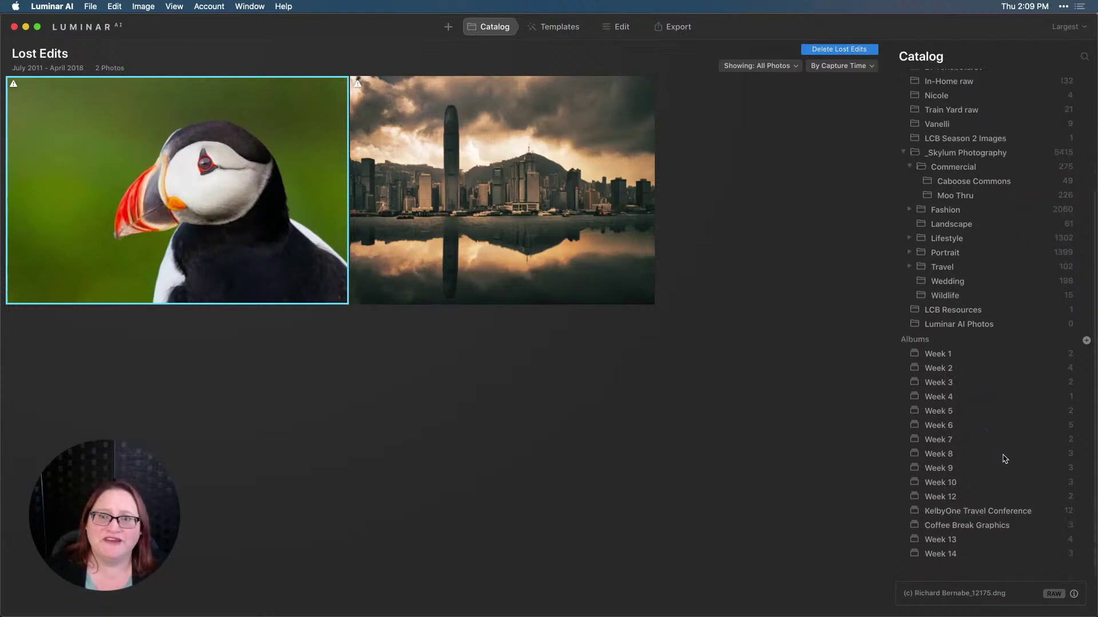